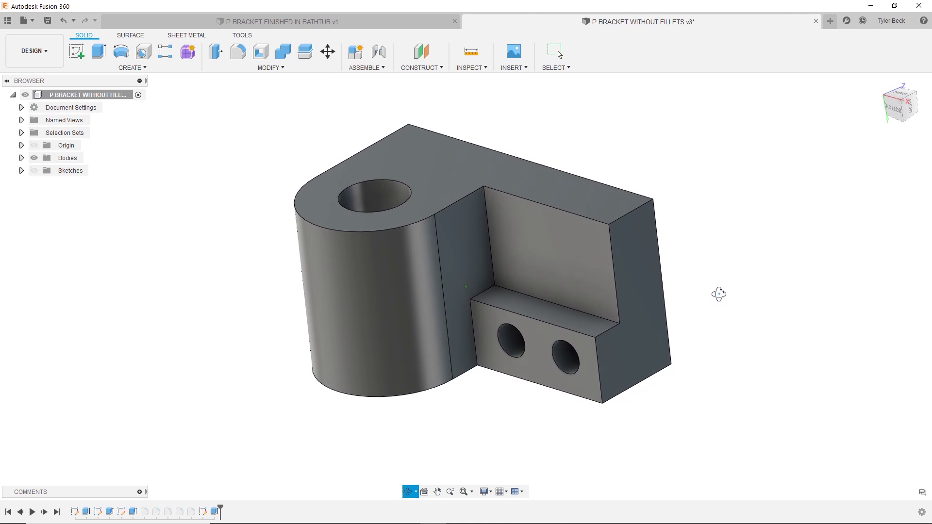
mouse_move(901, 104)
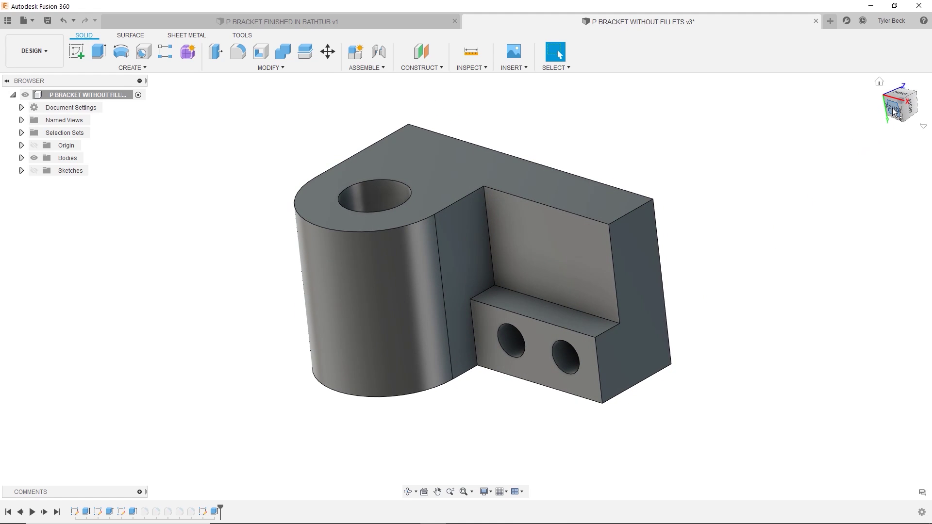
Inspect the bracket from the bottom, home and top views, then orbit to a tilted view.
click(895, 111)
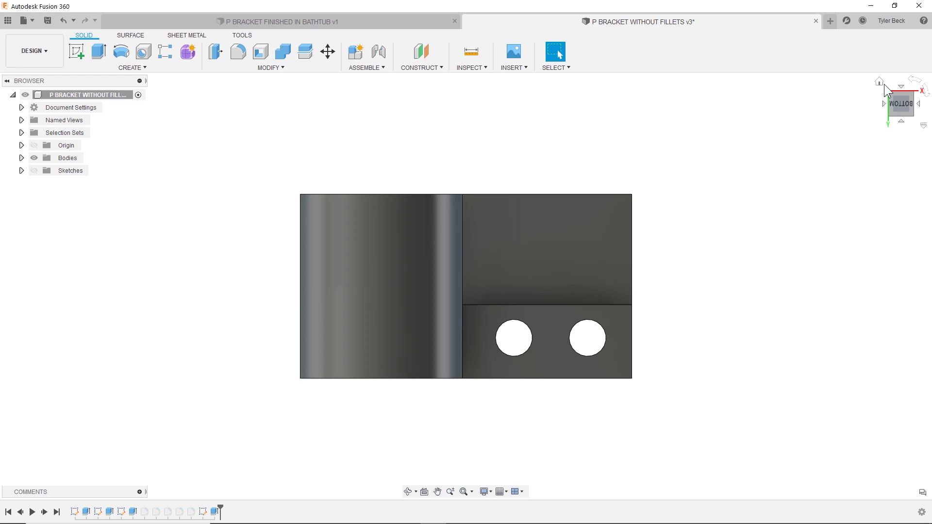
click(880, 82)
click(901, 96)
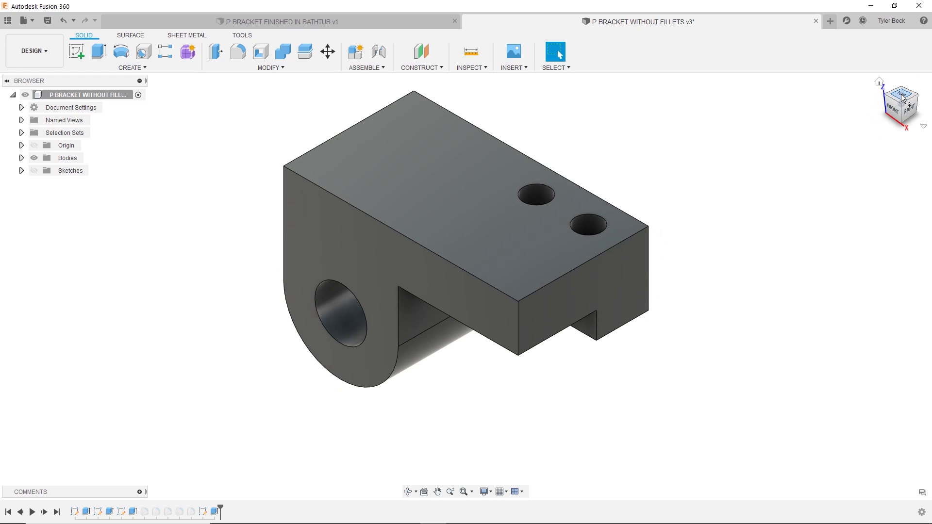
shift+middle_drag(744, 300, 760, 240)
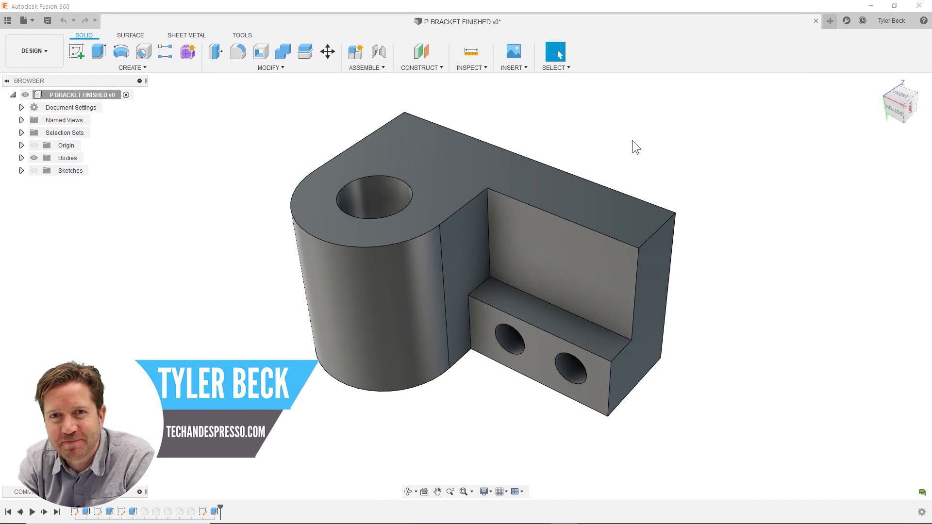
mouse_move(820, 198)
shift+middle_down()
mouse_move(836, 179)
mouse_move(807, 196)
shift+middle_up()
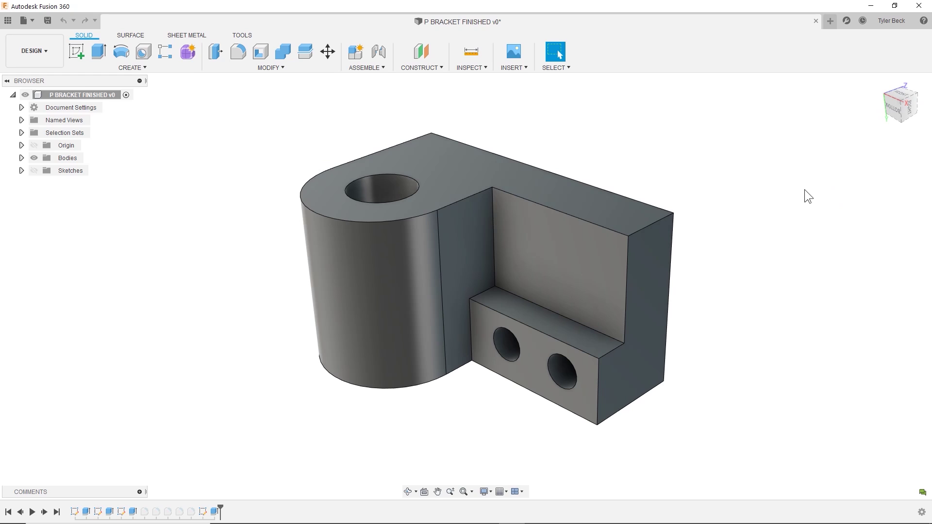
Create a new drawing from the P bracket design.
click(829, 21)
click(30, 20)
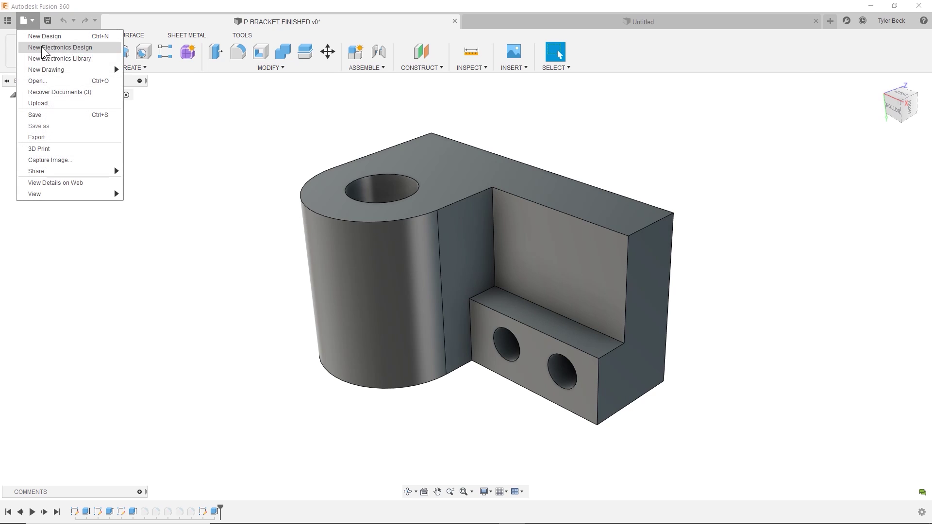
click(46, 69)
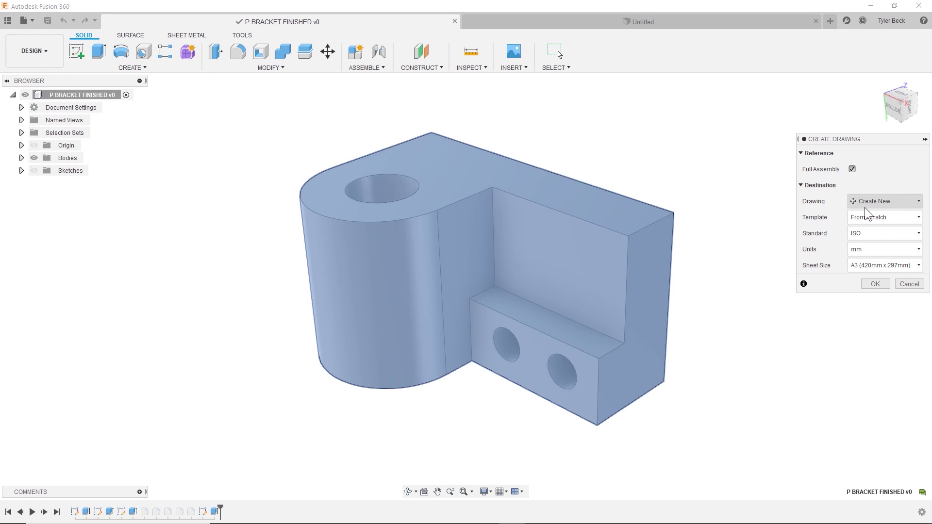
click(876, 284)
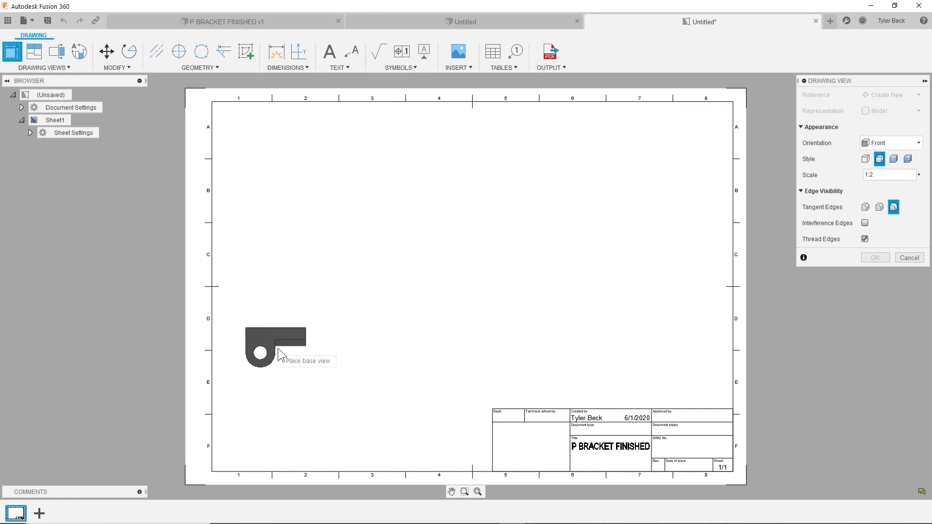
Place the front base view at lower left with projected top and right views.
click(310, 357)
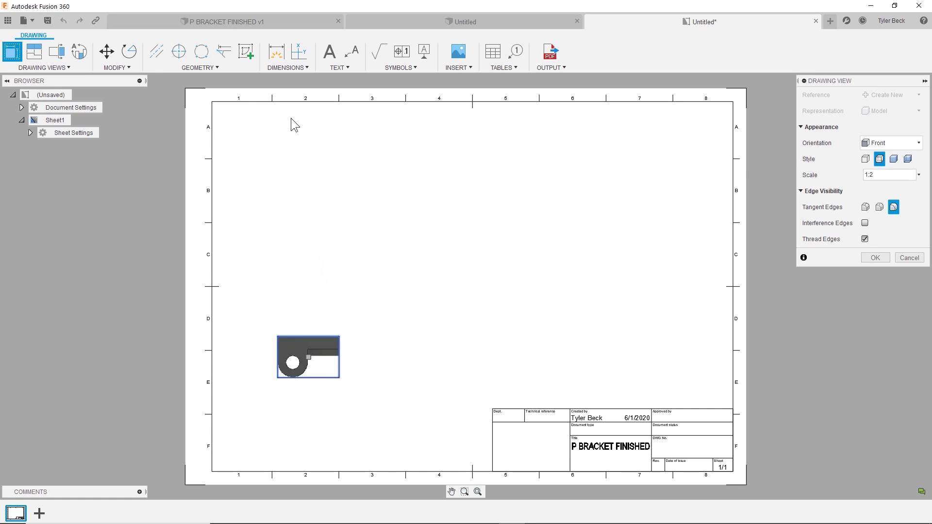
click(34, 53)
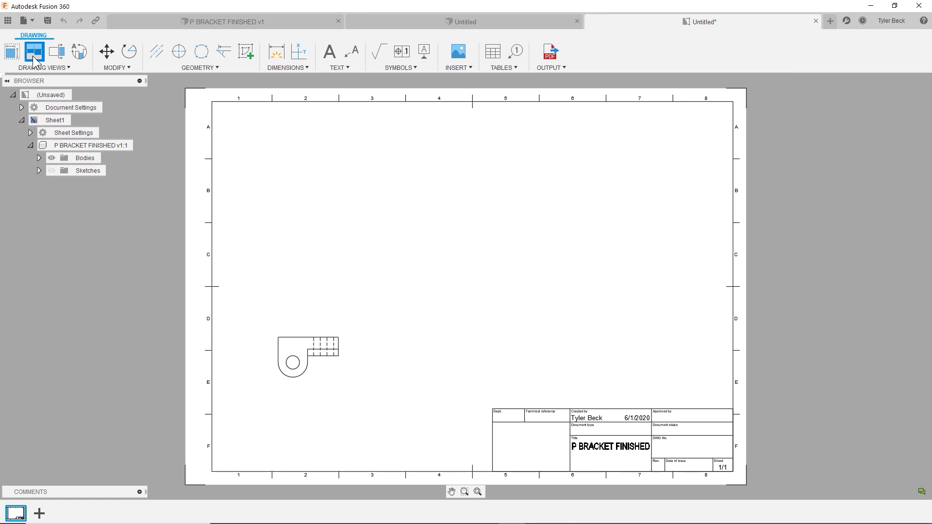
click(304, 347)
click(307, 277)
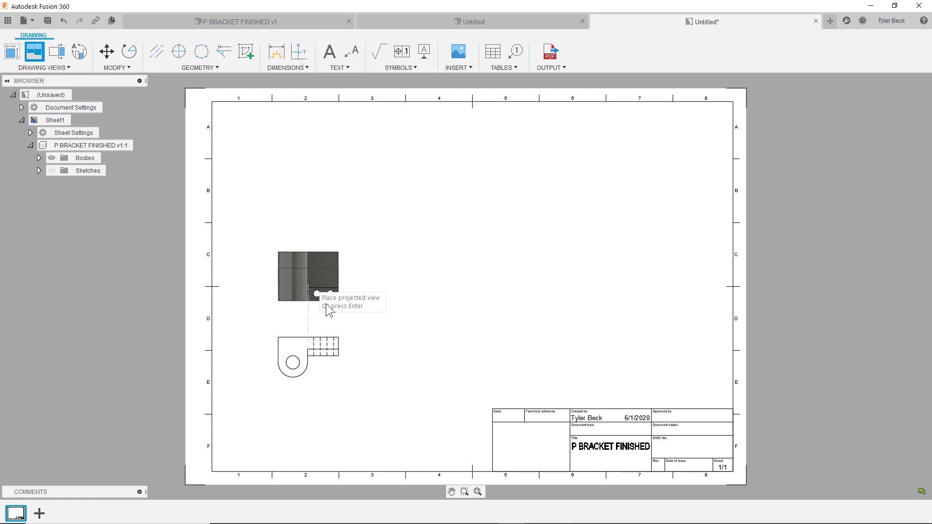
click(398, 358)
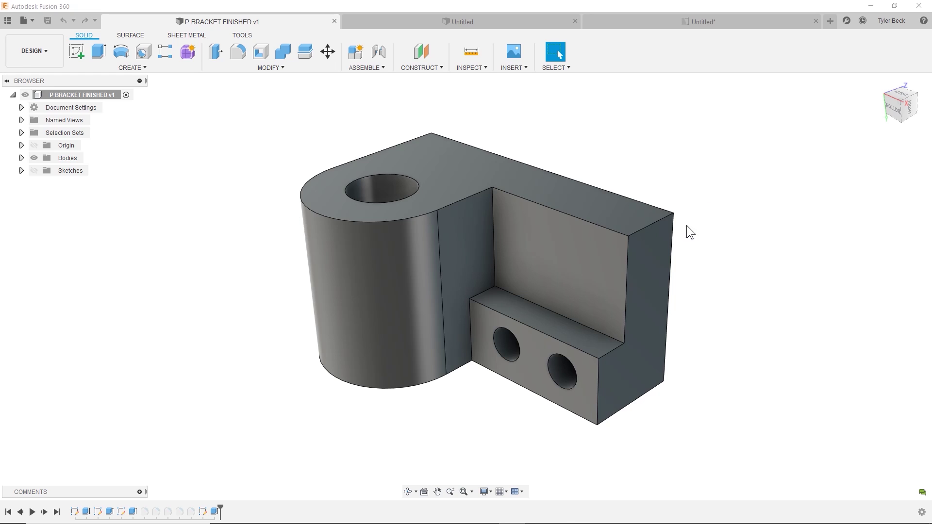
Look straight at the bracket's large angled inner face, then pan to see the hole walls.
shift+middle_drag(687, 225, 694, 284)
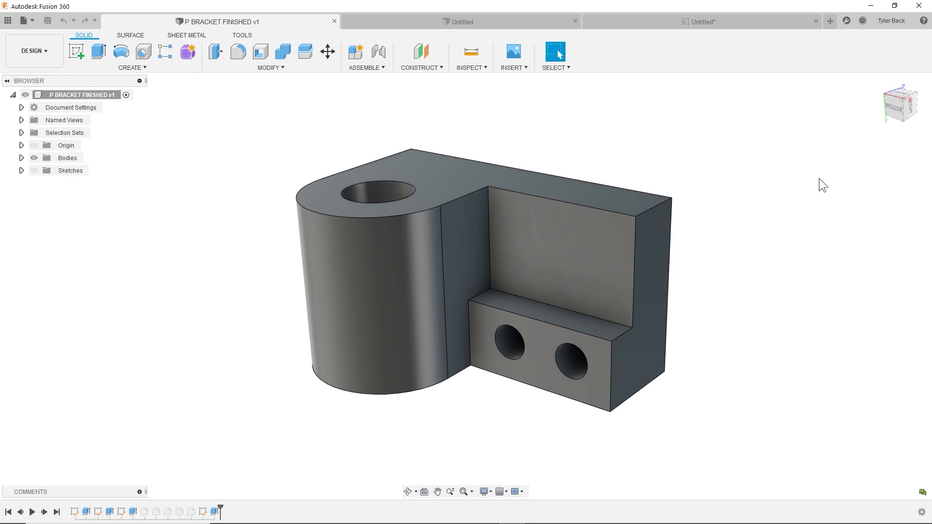
mouse_move(900, 104)
click(897, 109)
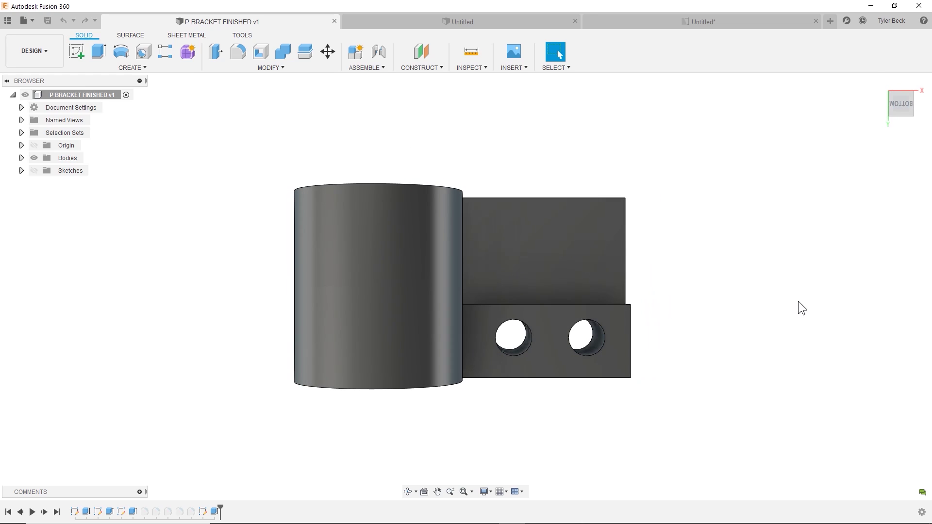
mouse_move(902, 105)
click(895, 115)
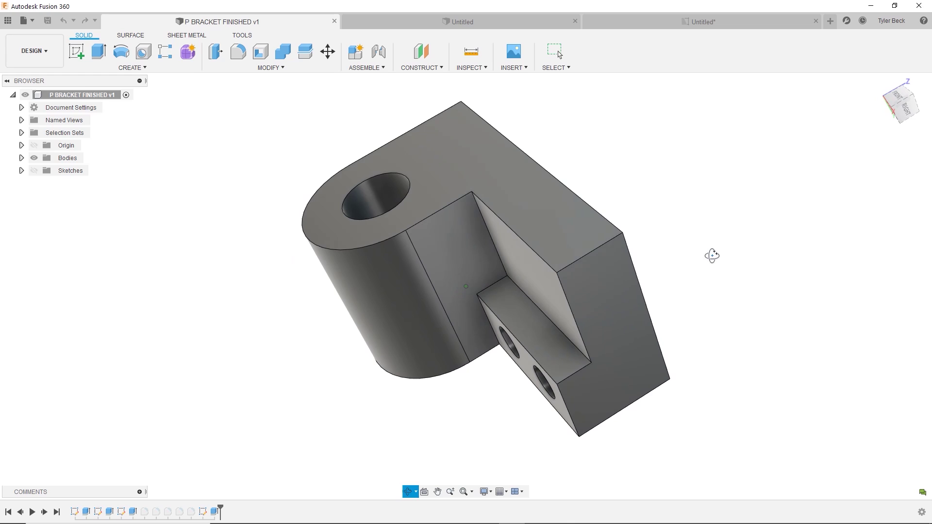
click(545, 279)
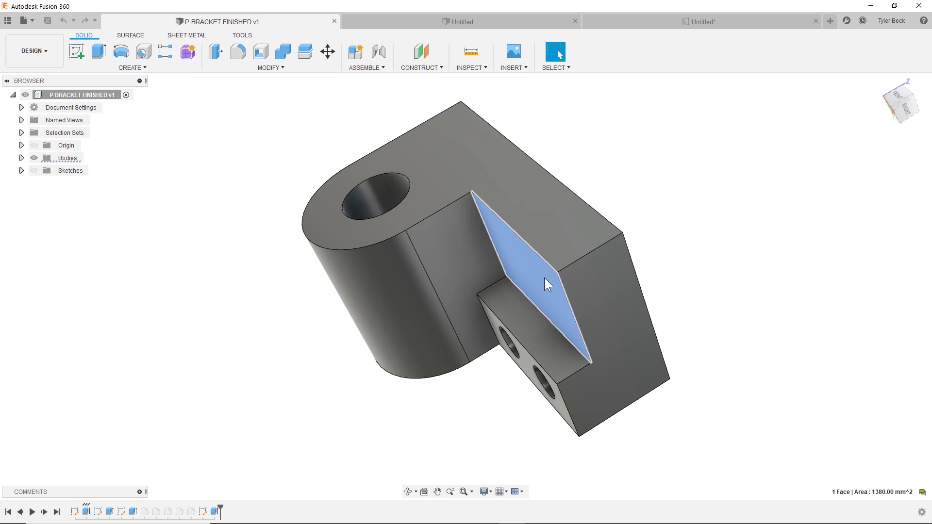
click(421, 492)
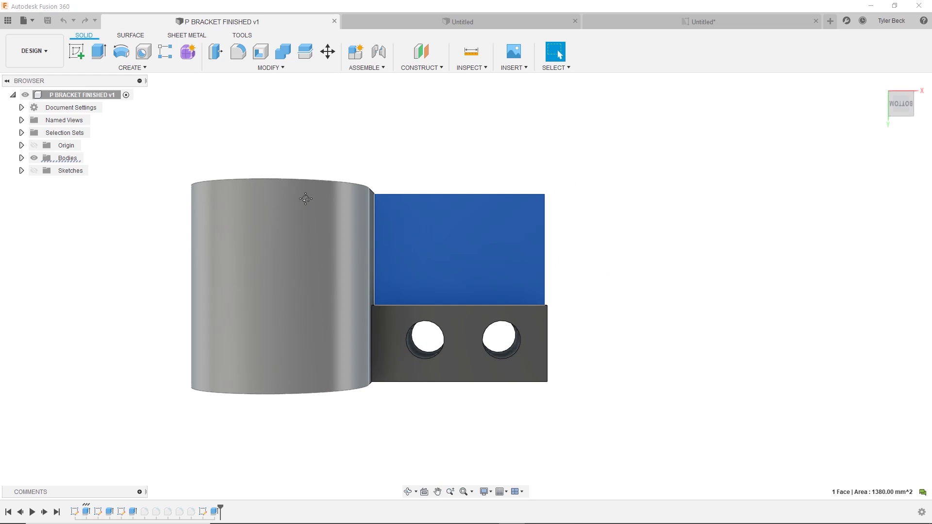
mouse_move(304, 197)
shift+middle_down()
mouse_move(408, 207)
mouse_move(414, 189)
shift+middle_up()
scroll(408, 219, up, 2)
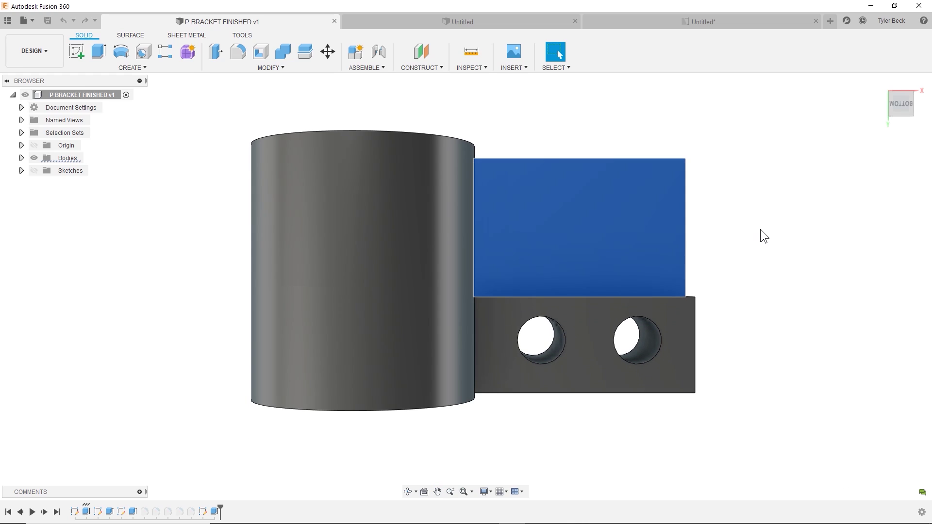
Set the current view as the bracket's front view and return to home.
click(760, 230)
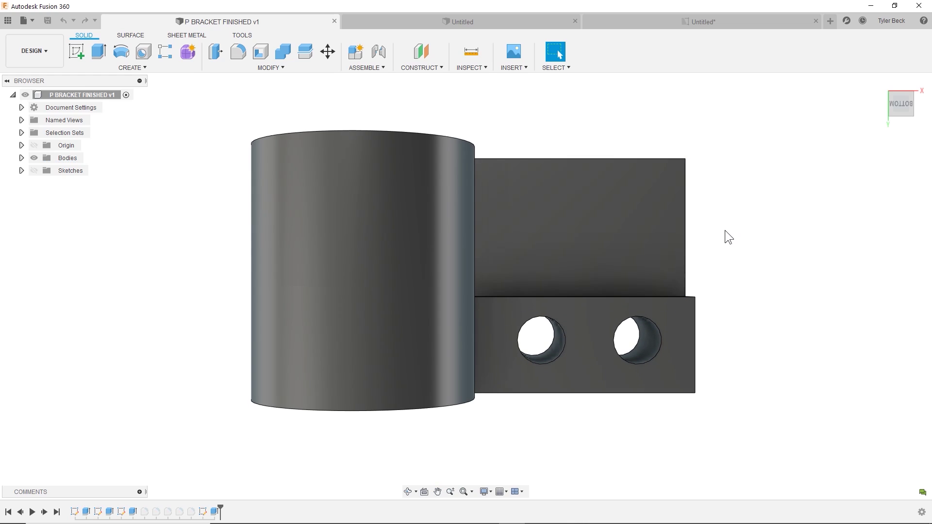
right_click(900, 101)
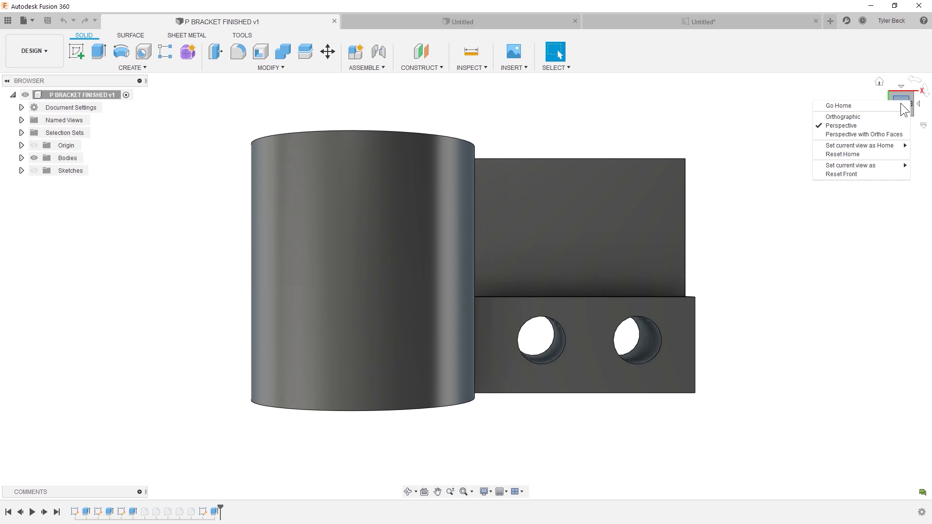
mouse_move(850, 165)
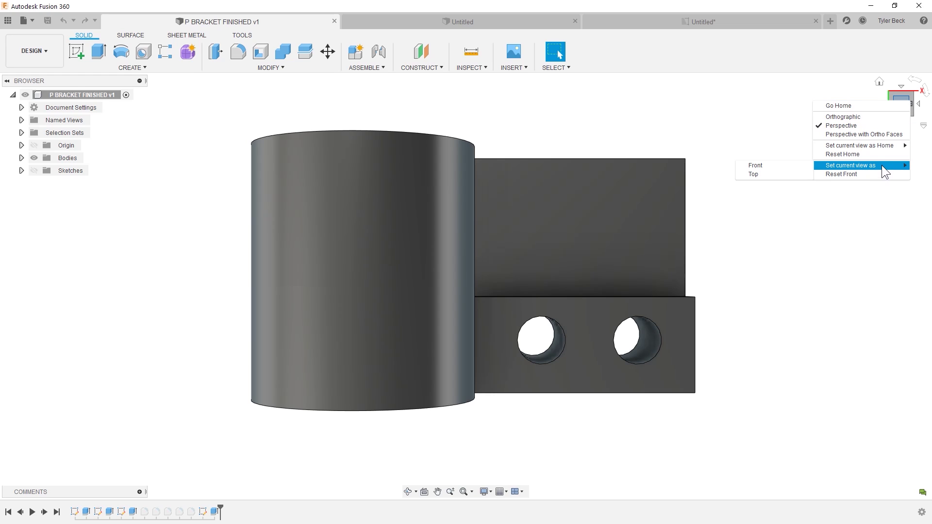
click(772, 166)
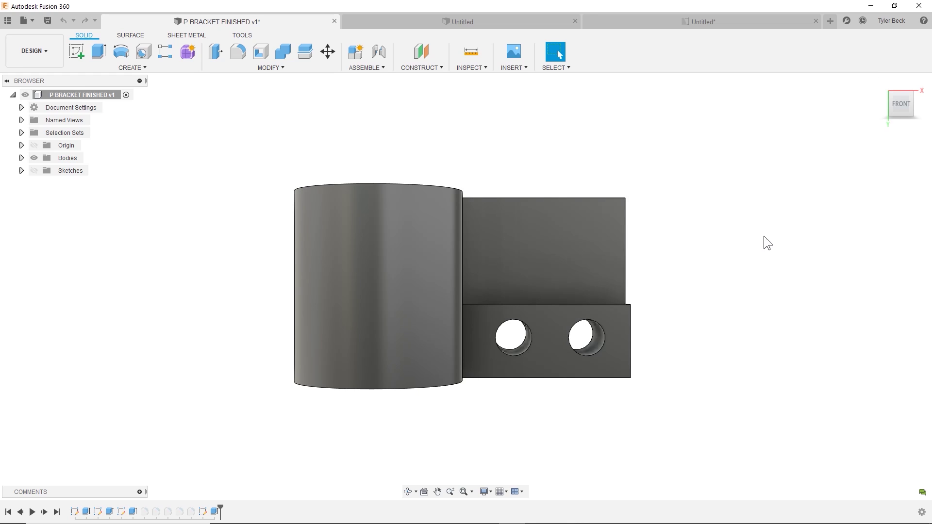
click(881, 83)
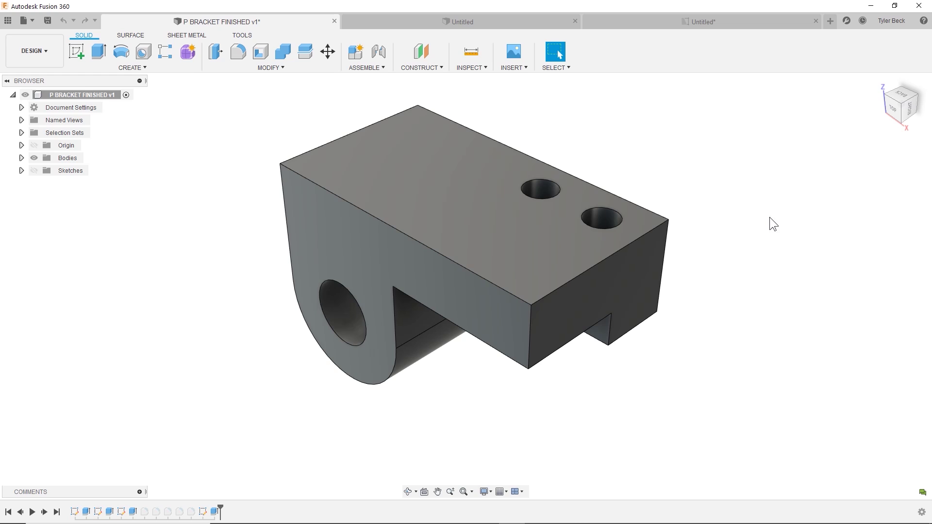
Orbit to a corner view, set it as Home fitted to view, and check Front and Home.
mouse_move(603, 218)
shift+middle_down()
mouse_move(580, 114)
mouse_move(612, 127)
shift+middle_up()
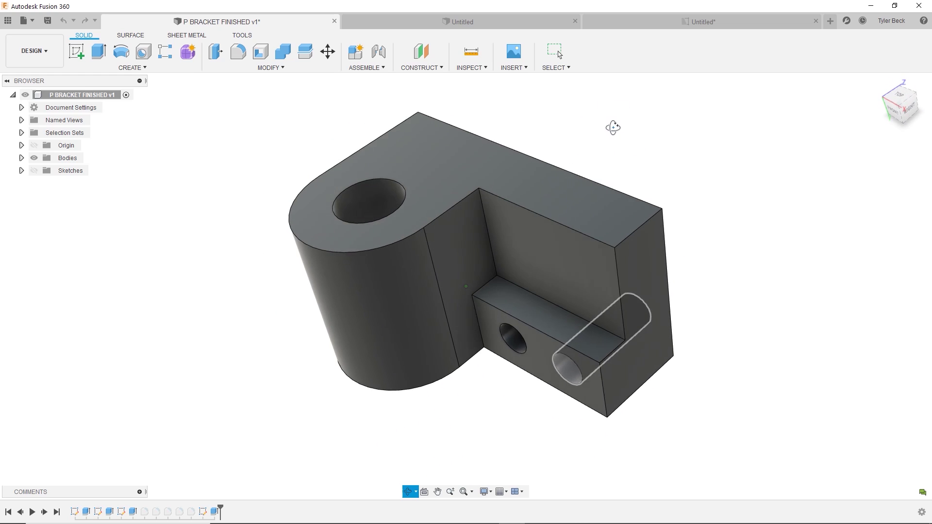
click(892, 98)
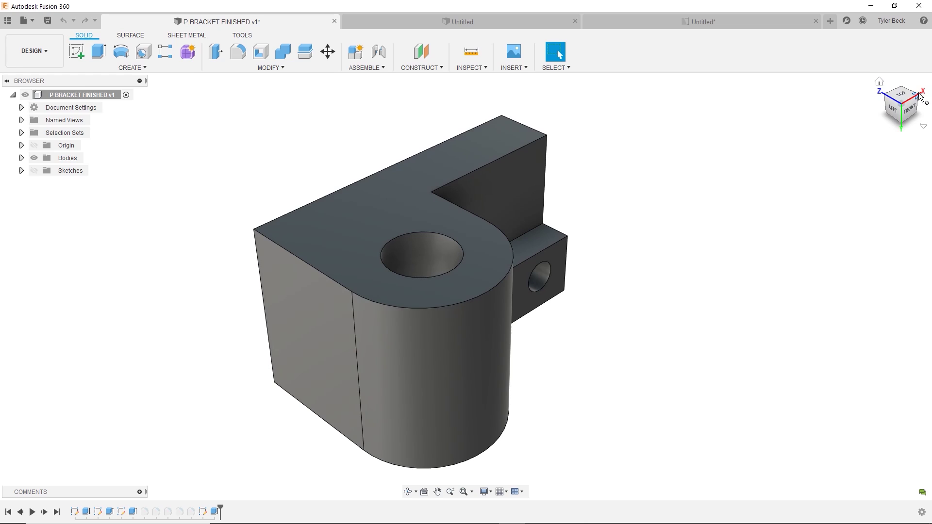
click(923, 95)
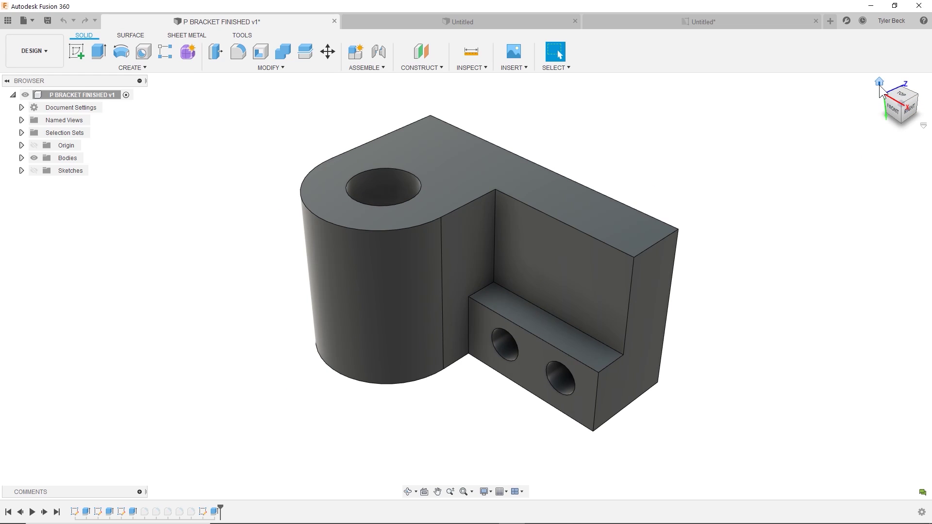
right_click(897, 104)
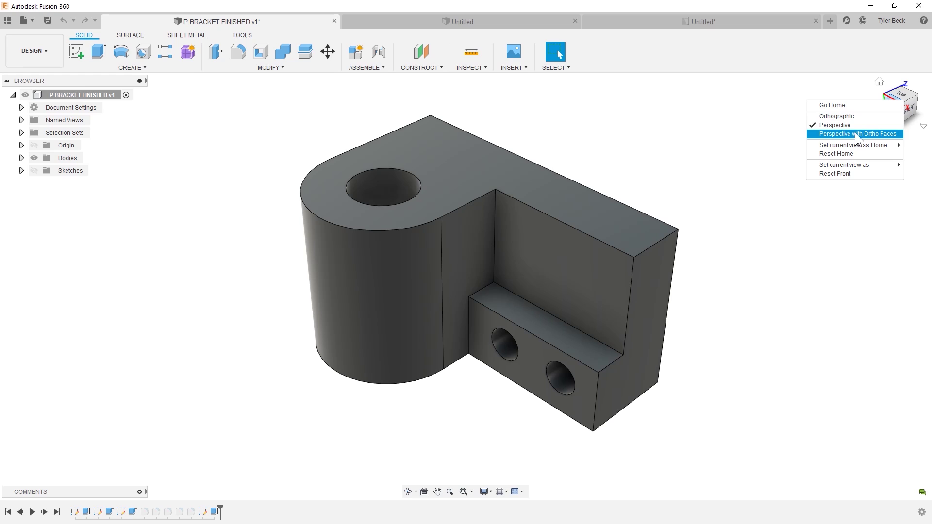
mouse_move(853, 145)
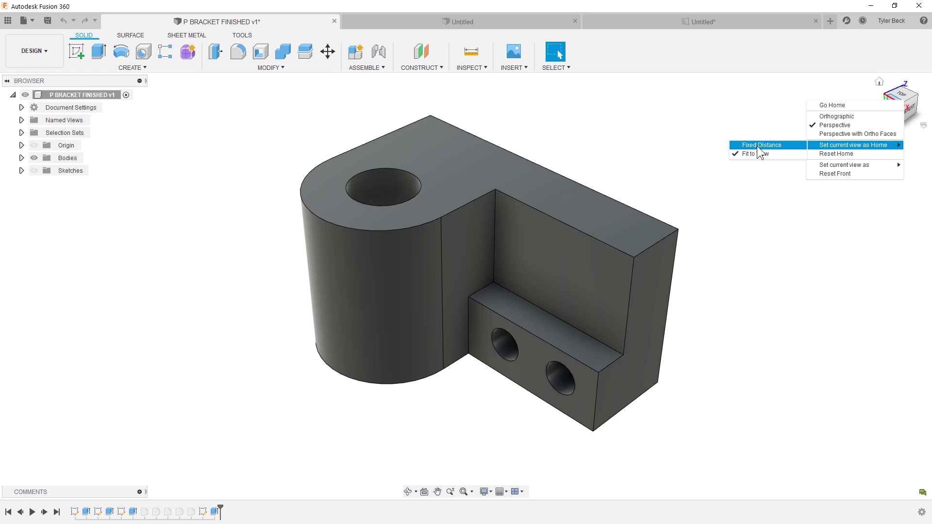
click(796, 153)
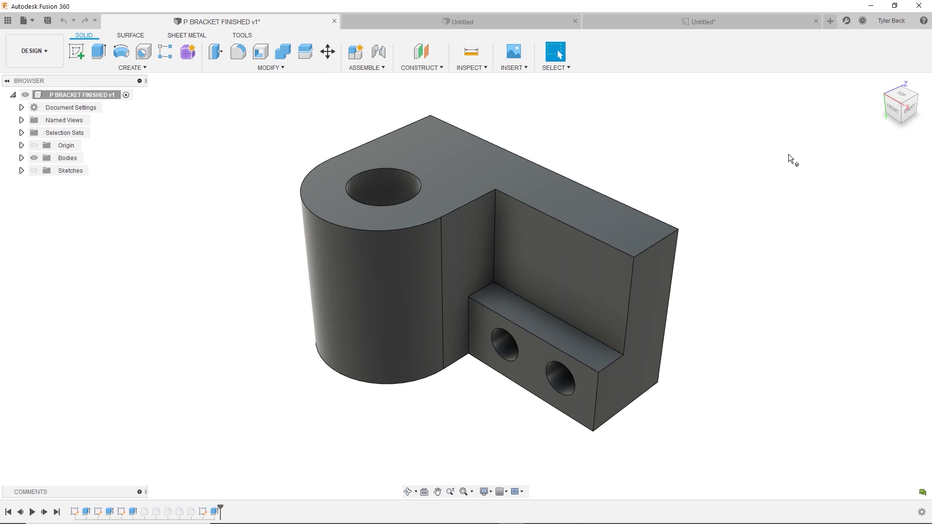
click(894, 110)
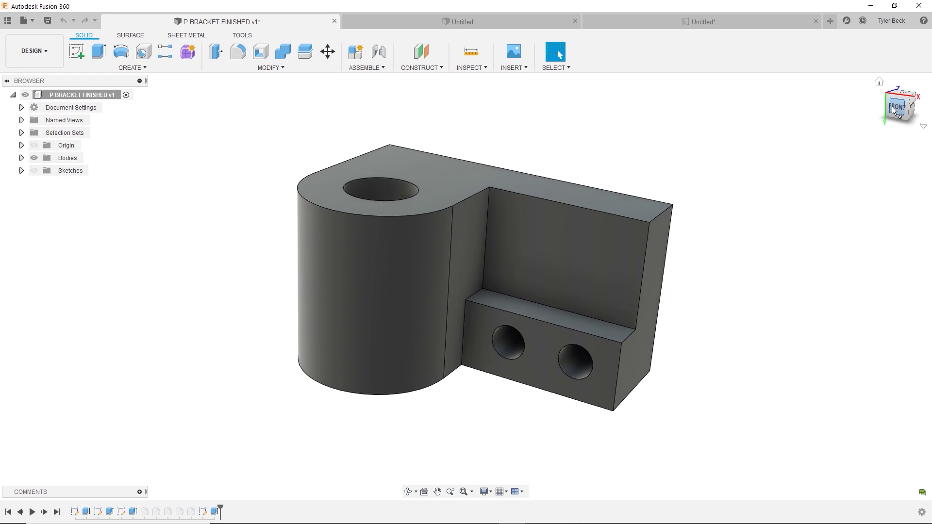
click(879, 82)
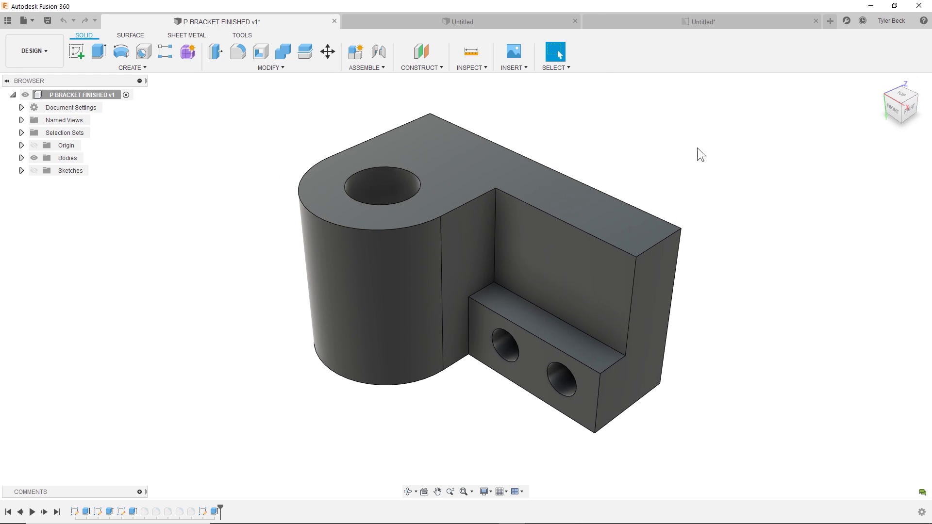
Create a second drawing from the P bracket design.
click(28, 20)
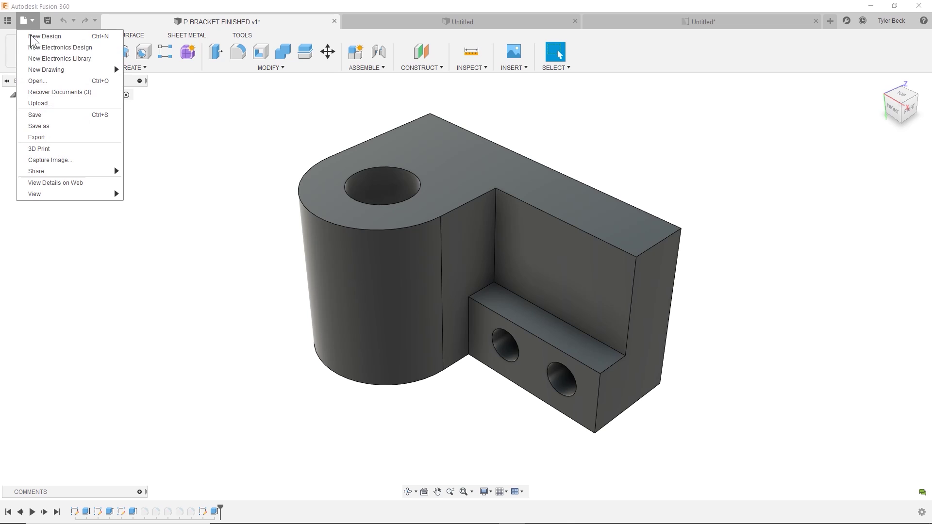
click(45, 69)
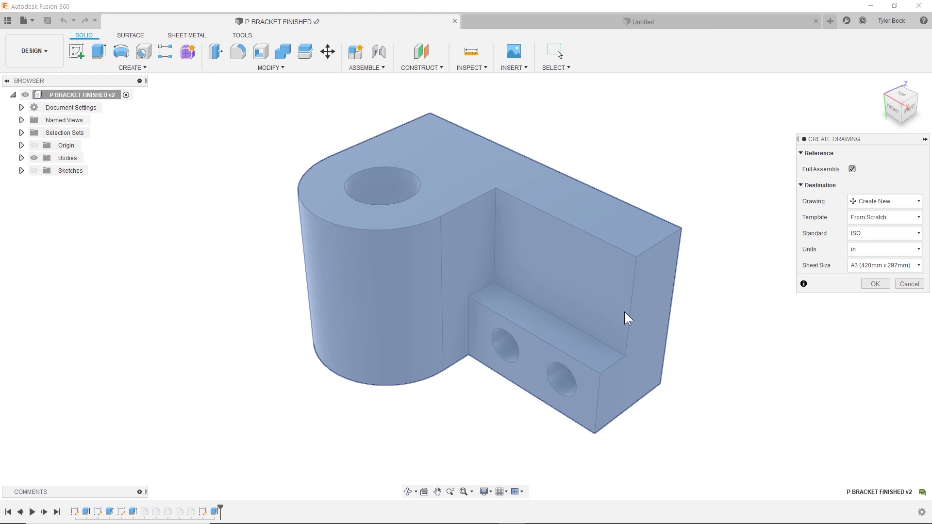
click(871, 292)
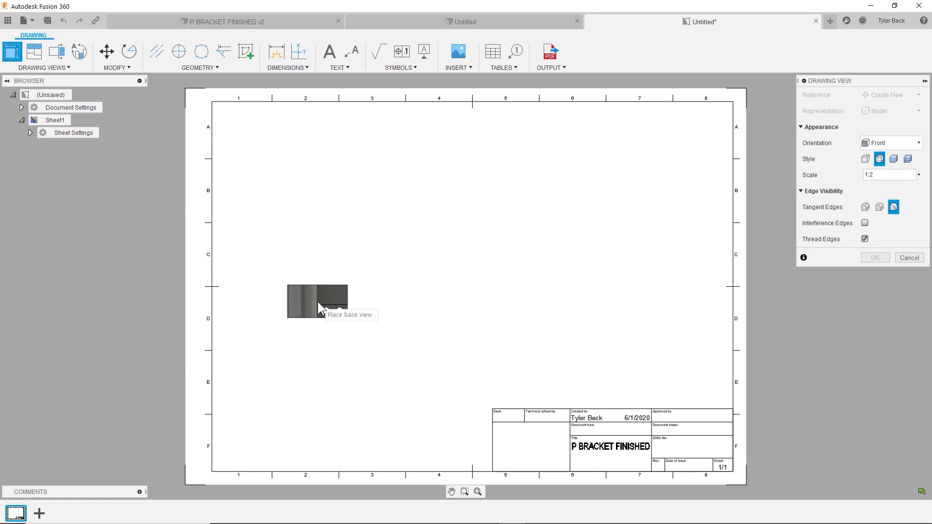
Place a base view and a projected top view, then return to P BRACKET FINISHED v2.
click(318, 301)
click(34, 51)
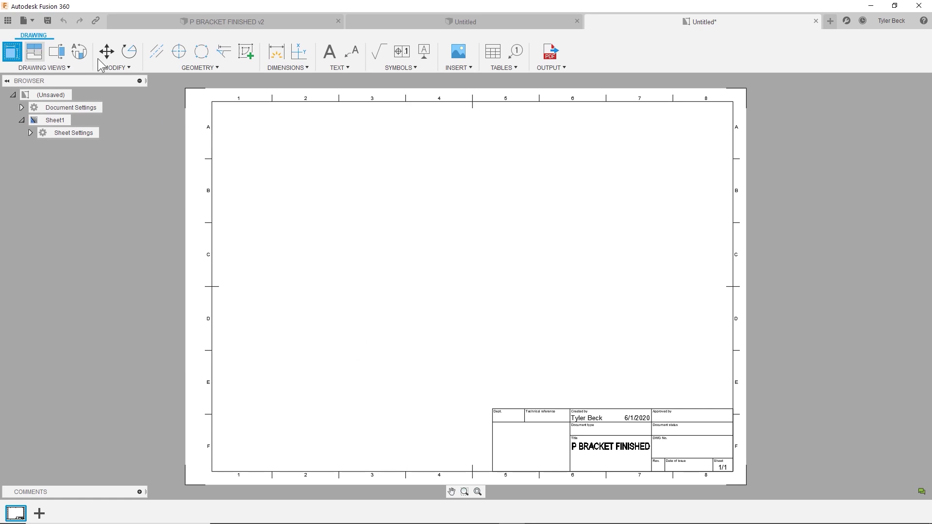
click(317, 292)
click(312, 224)
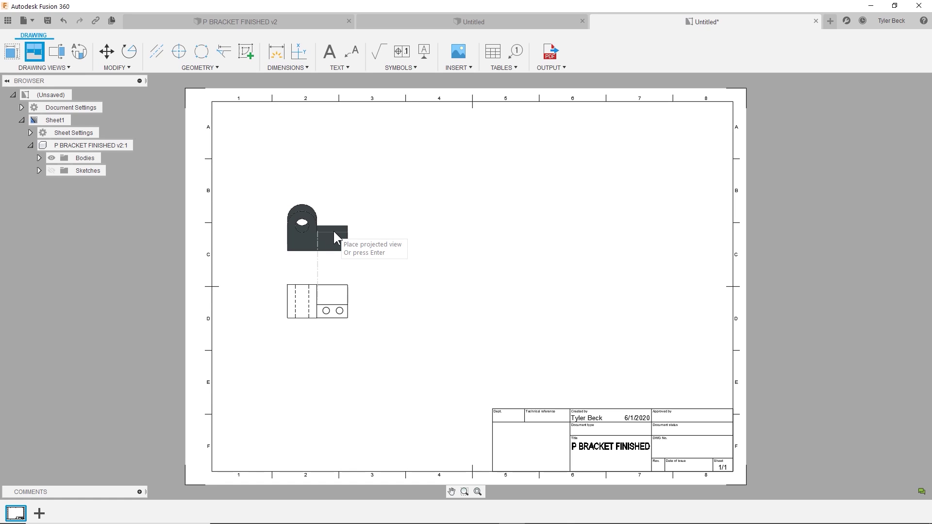
click(334, 231)
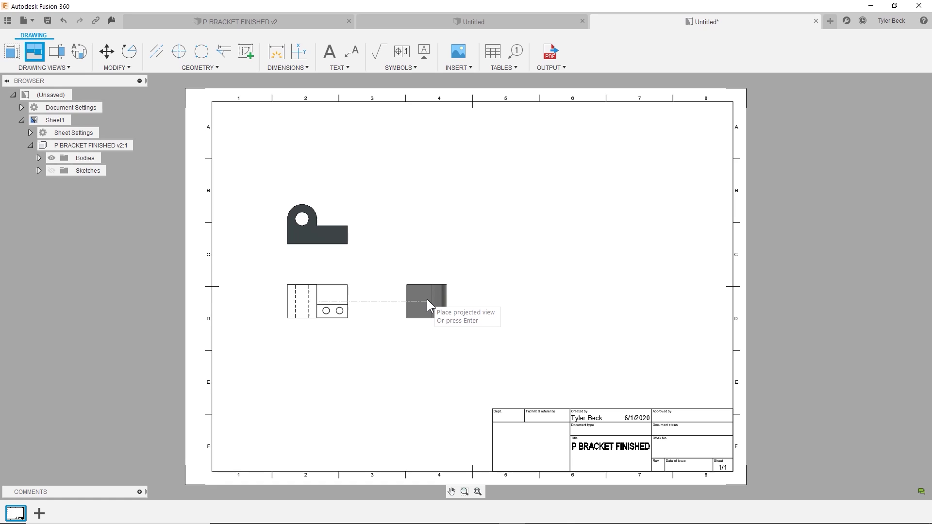
key(Return)
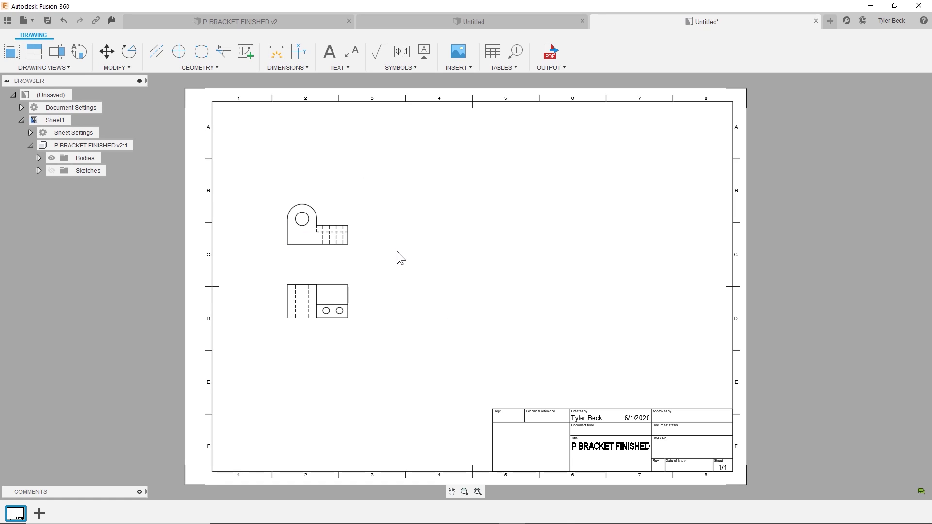
click(503, 21)
click(295, 21)
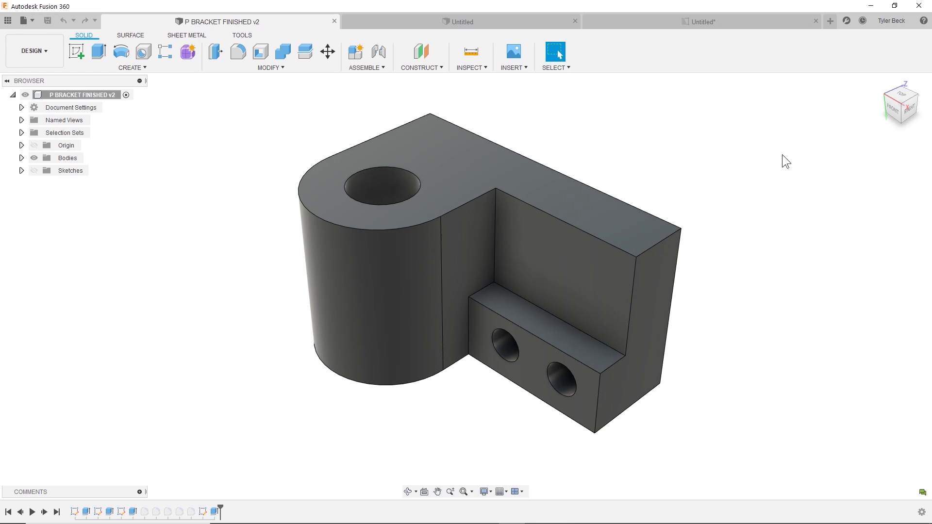
Create an ASME drawing and place the front base view on the sheet.
click(29, 20)
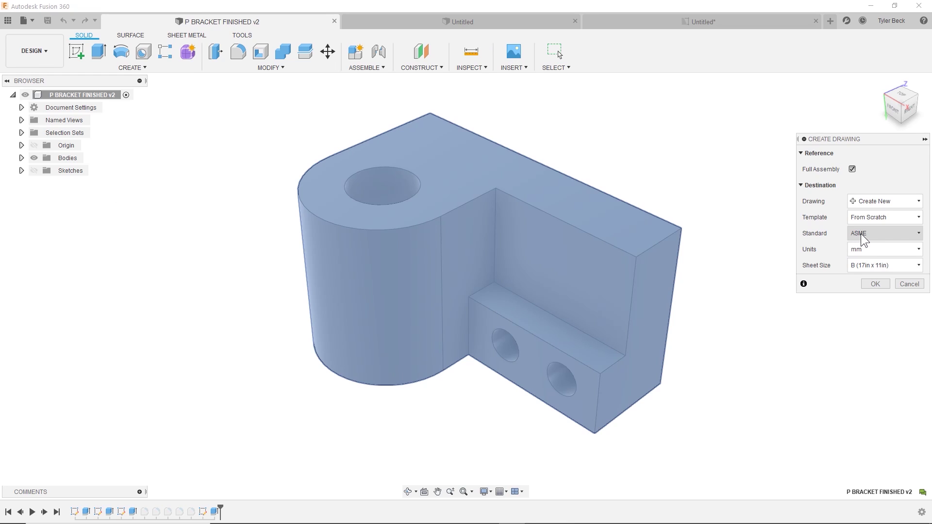
click(876, 284)
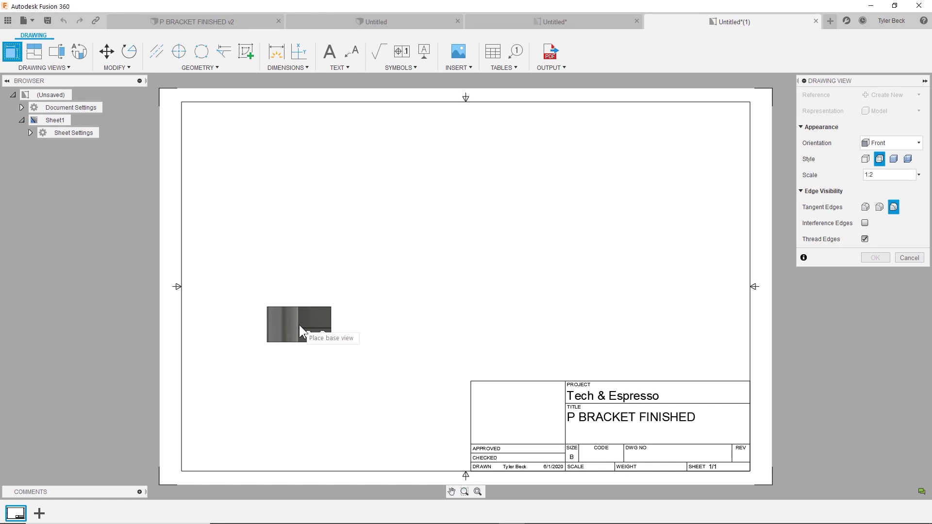
click(299, 325)
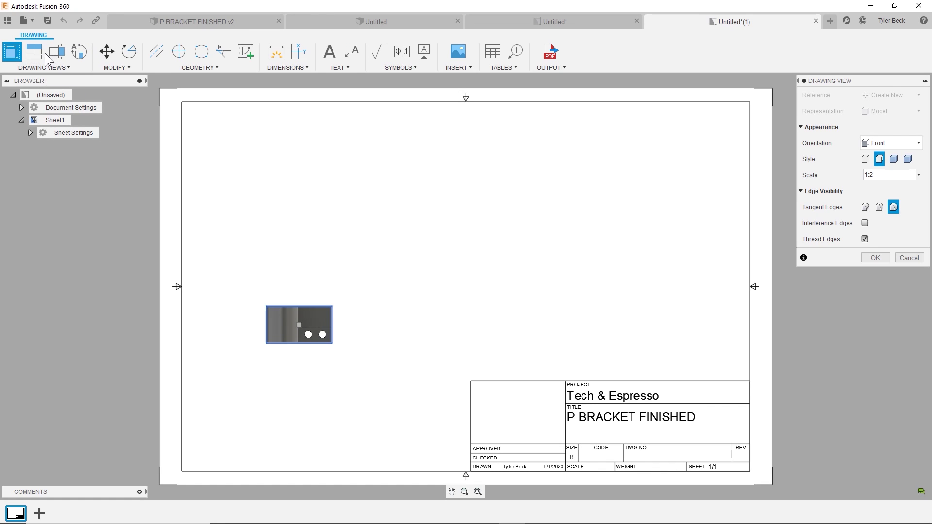
click(45, 53)
Project top, right and top-right isometric views from the front view, then select it.
click(306, 320)
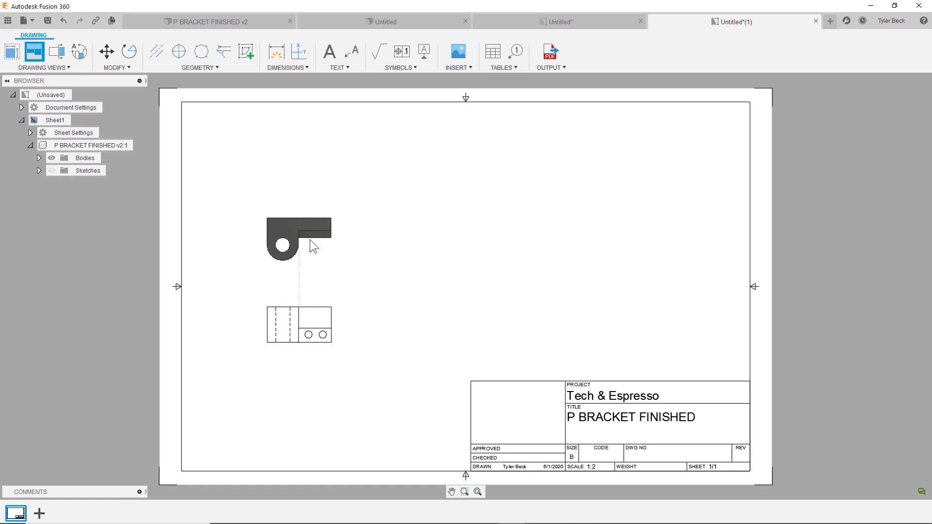
click(309, 239)
click(445, 332)
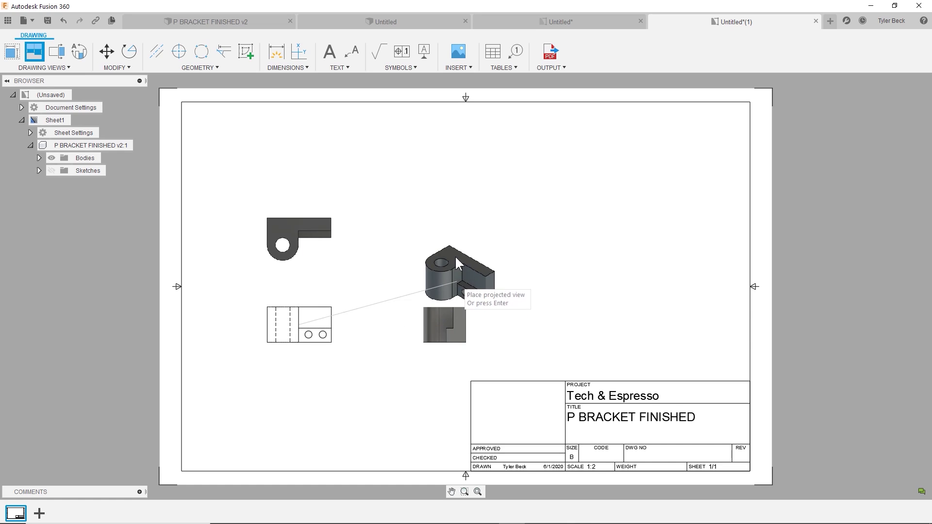
click(665, 148)
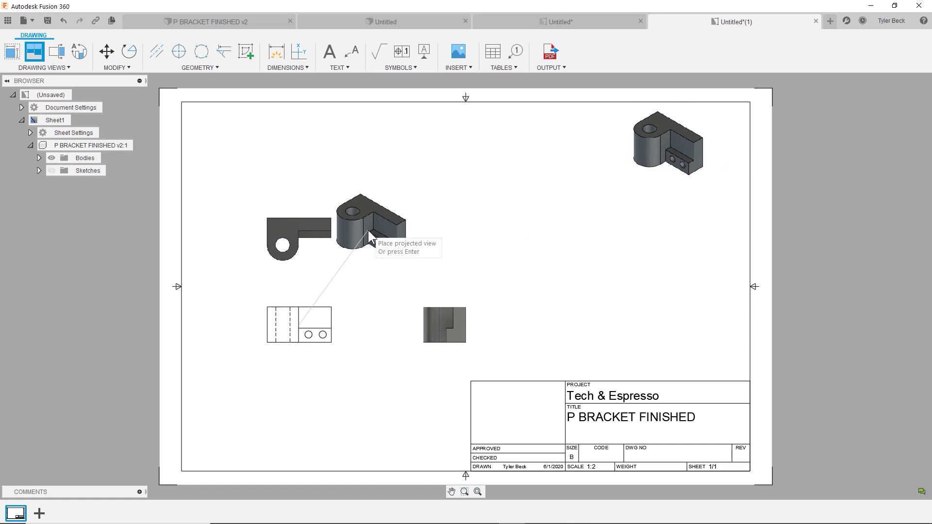
right_click(495, 194)
click(551, 180)
scroll(326, 318, up, 3)
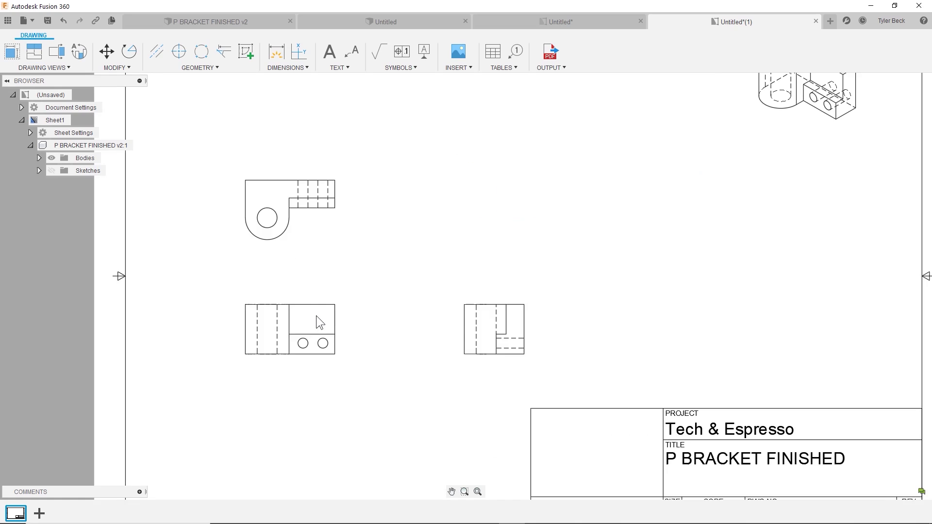
scroll(316, 315, down, 3)
click(337, 344)
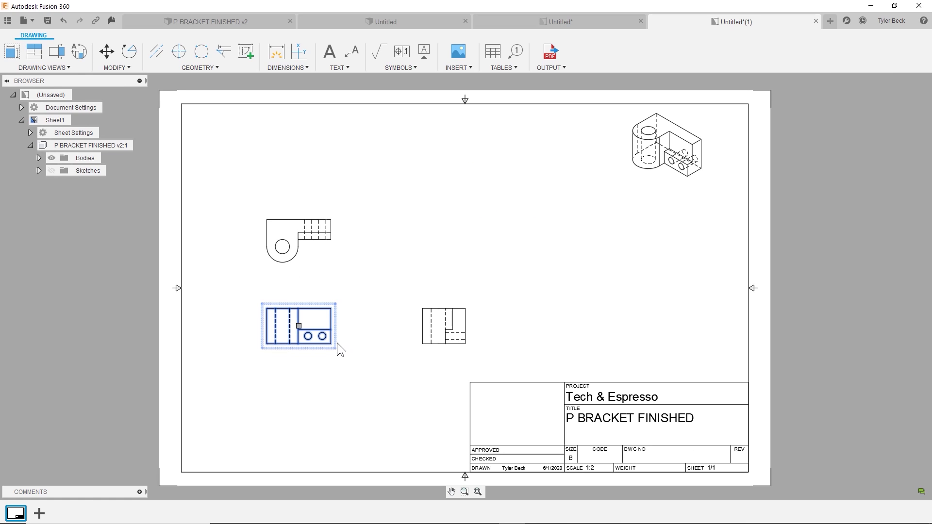
Set the front base view's display style to Shaded.
double_click(302, 316)
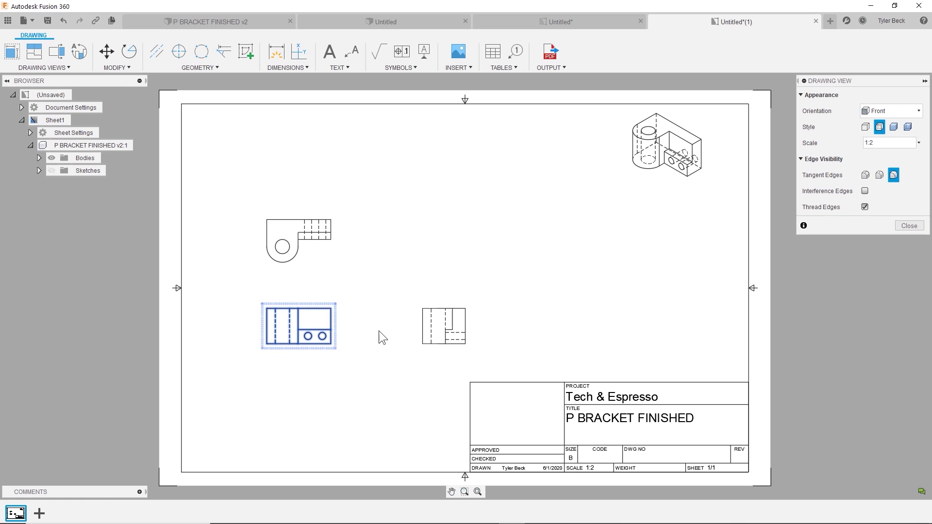
click(895, 127)
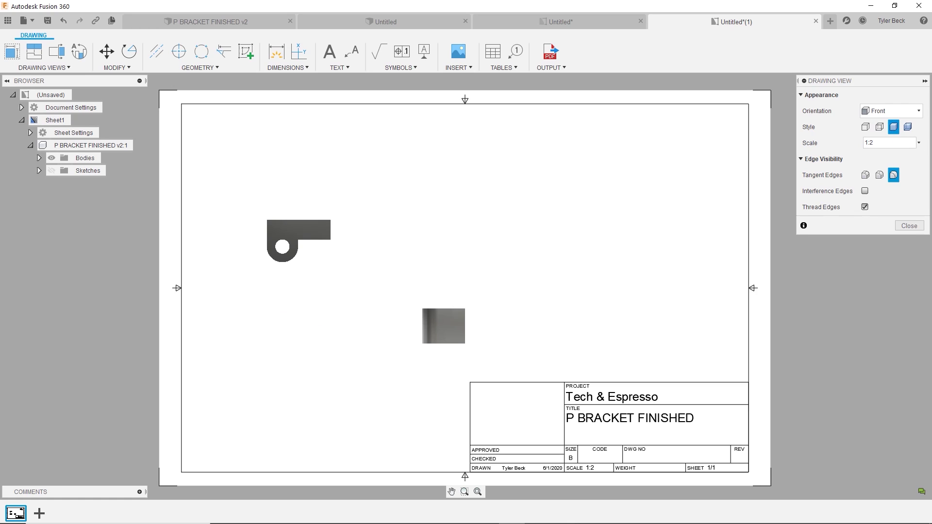